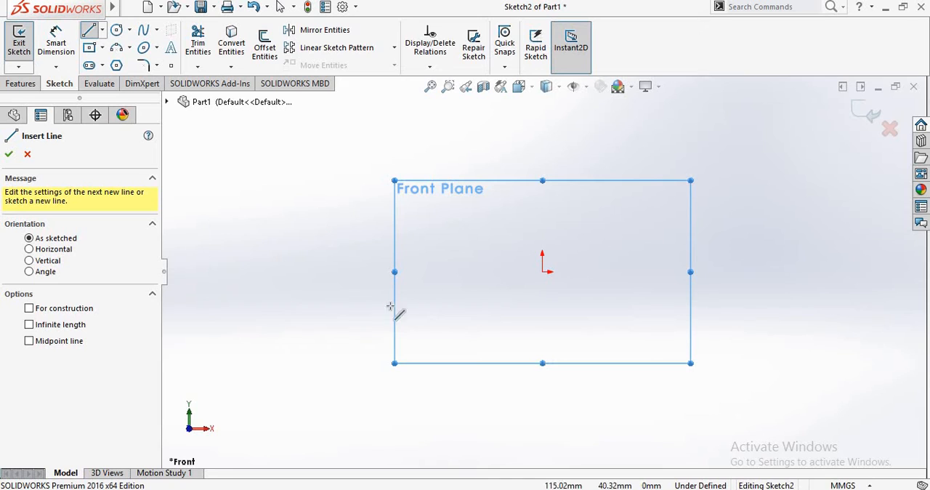
- Sketch five connected lines from the origin: about 16 mm down, 79 mm left, a short drop, back right under the origin, and about 29 mm down
click(542, 272)
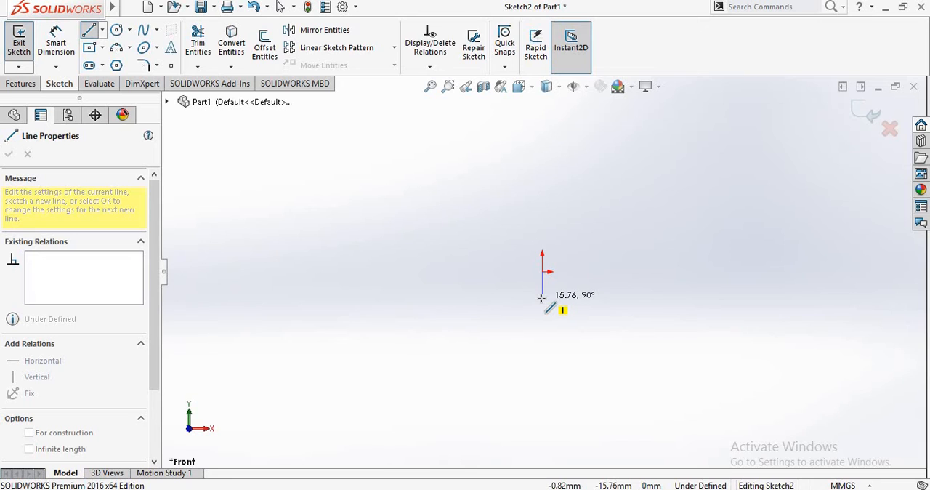
click(541, 297)
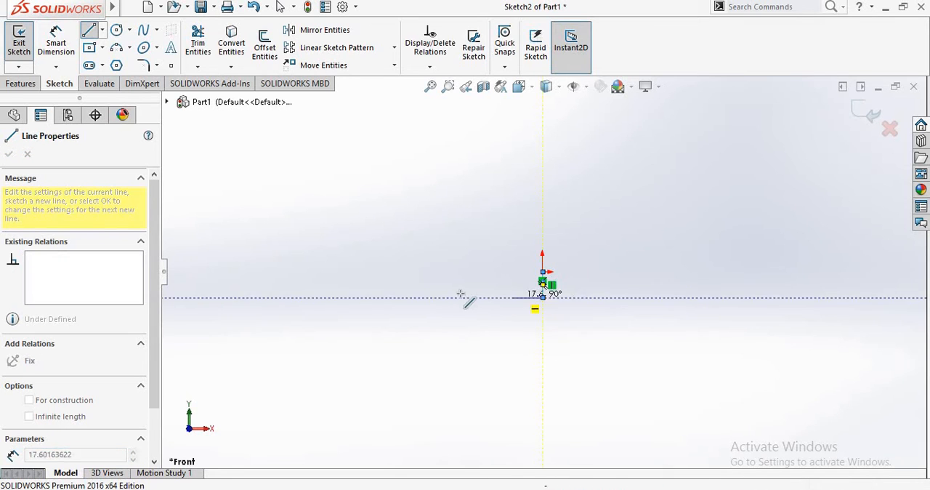
click(413, 298)
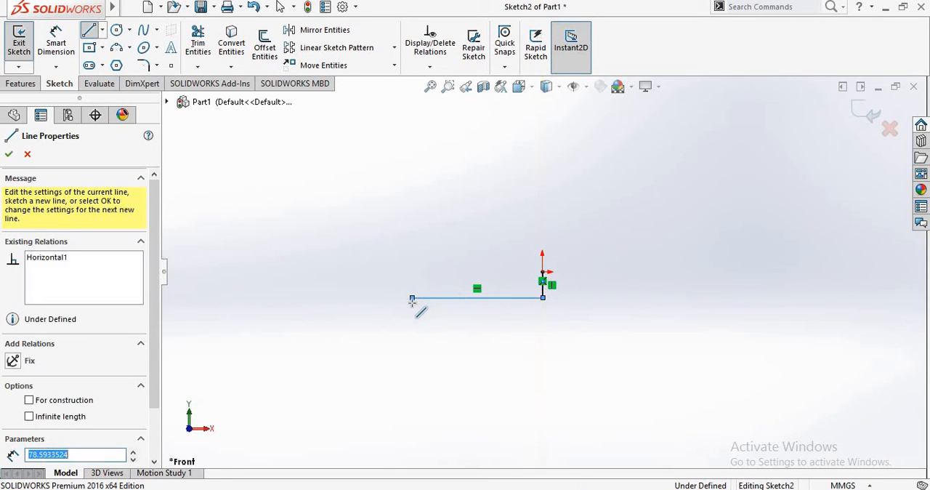
click(413, 324)
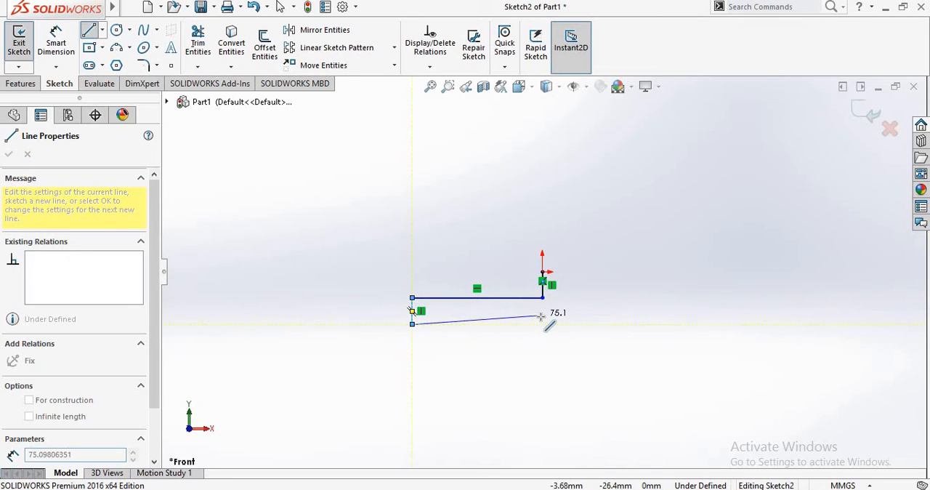
click(543, 325)
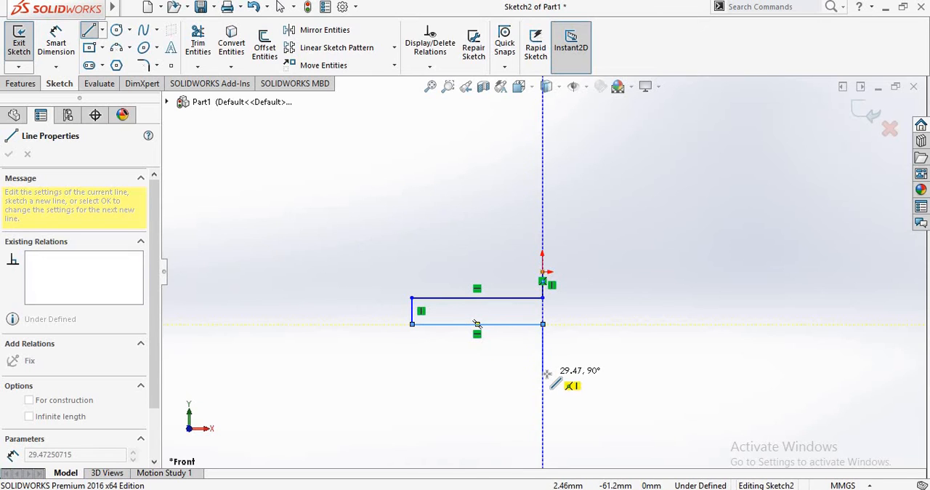
click(543, 373)
key(Escape)
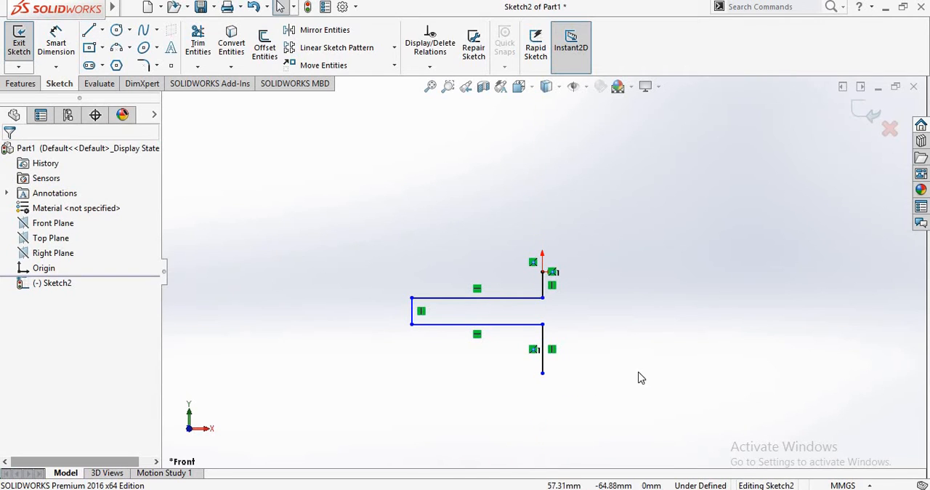
- Following the reference image in Photos, close the profile with a slanted lower line, a vertical line about 150 mm long, and a slanted line to the origin
key(alt+Tab)
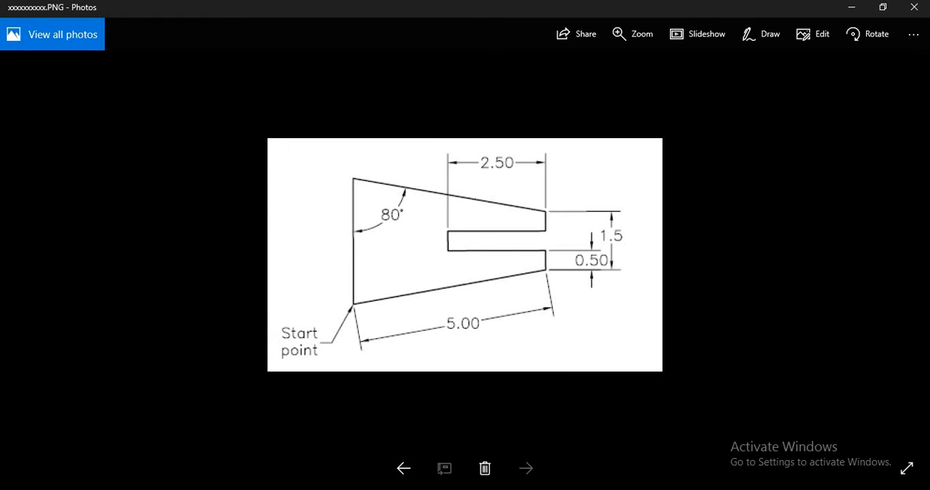
key(alt+Tab)
key(alt+Tab)
key(alt+Tab)
scroll(526, 242, up, 2)
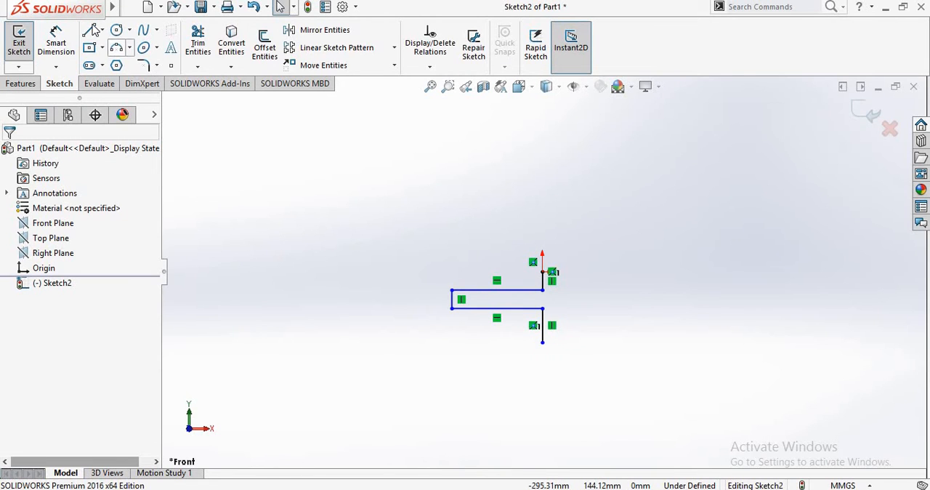
key(l)
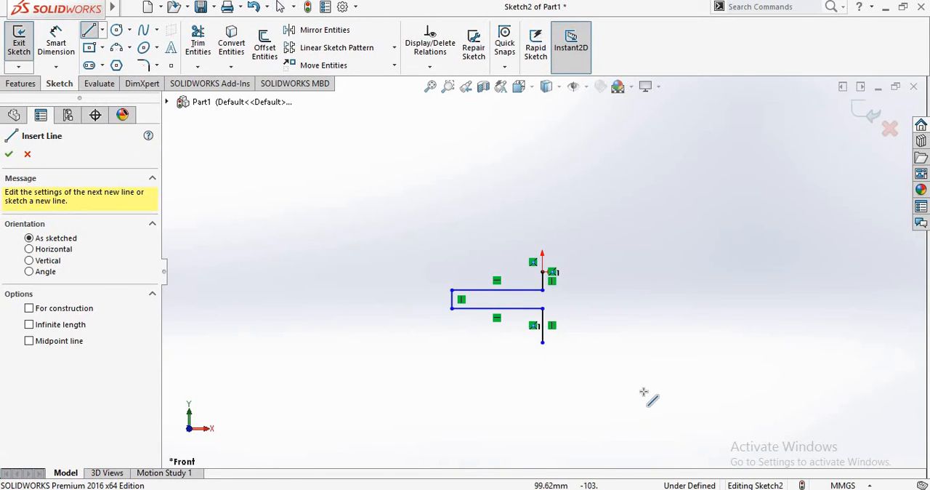
click(543, 342)
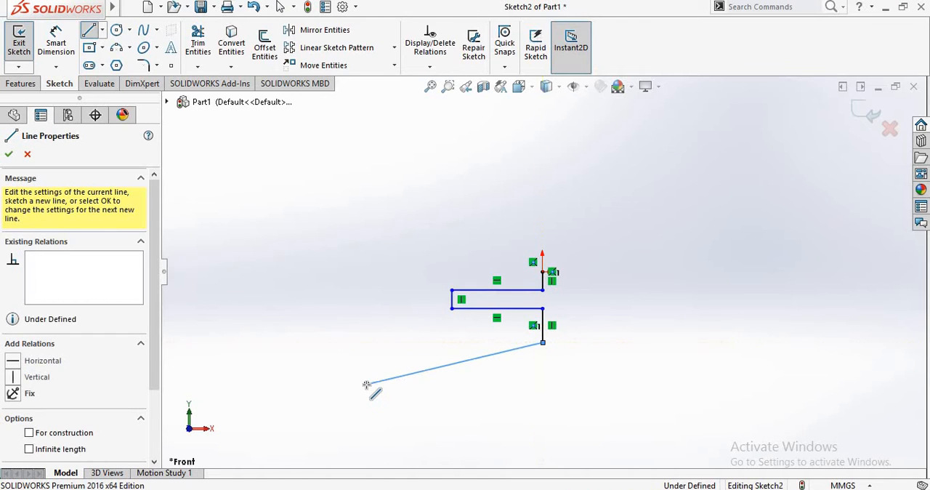
click(368, 383)
click(367, 211)
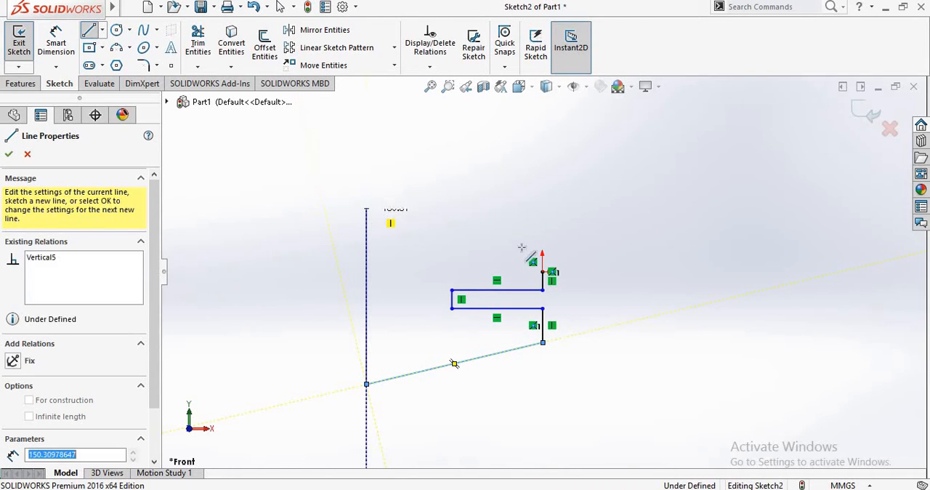
click(544, 270)
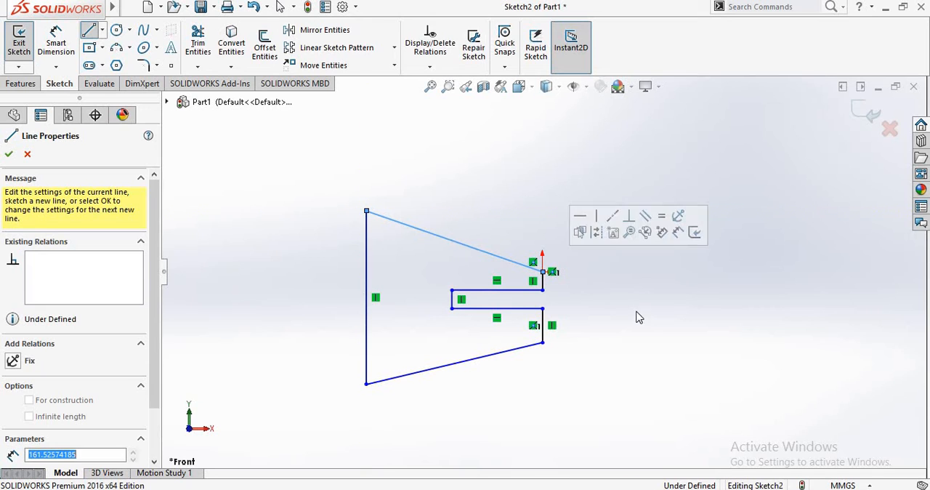
key(Escape)
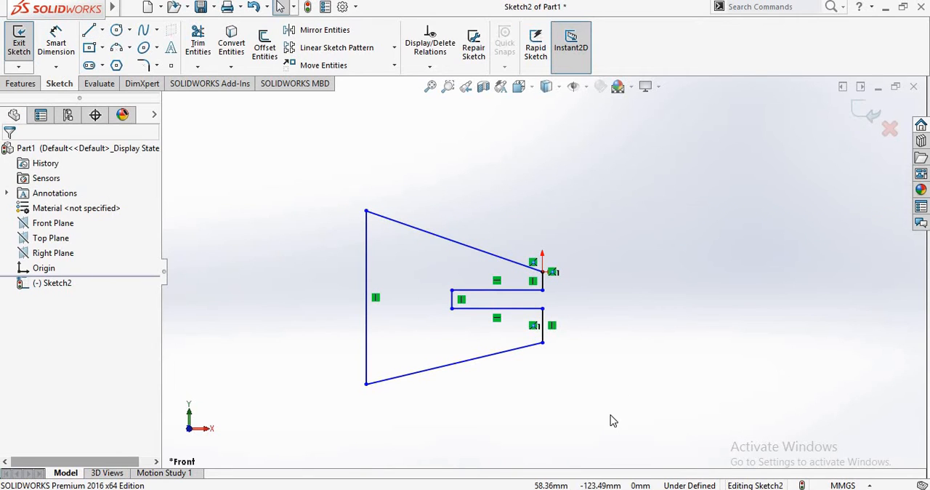
- Check the reference image in Photos and dimension the short vertical edge below the origin to 0.5 mm
key(alt+Tab)
key(alt+Tab)
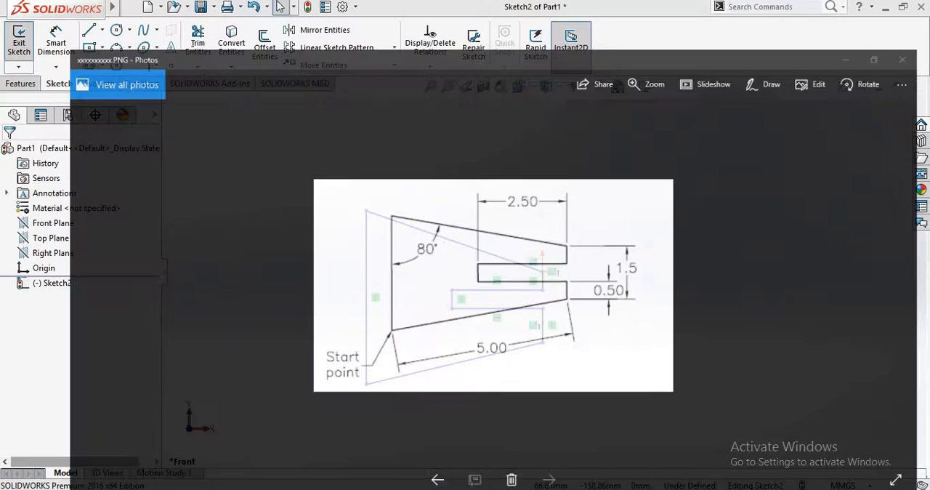
key(alt+Tab)
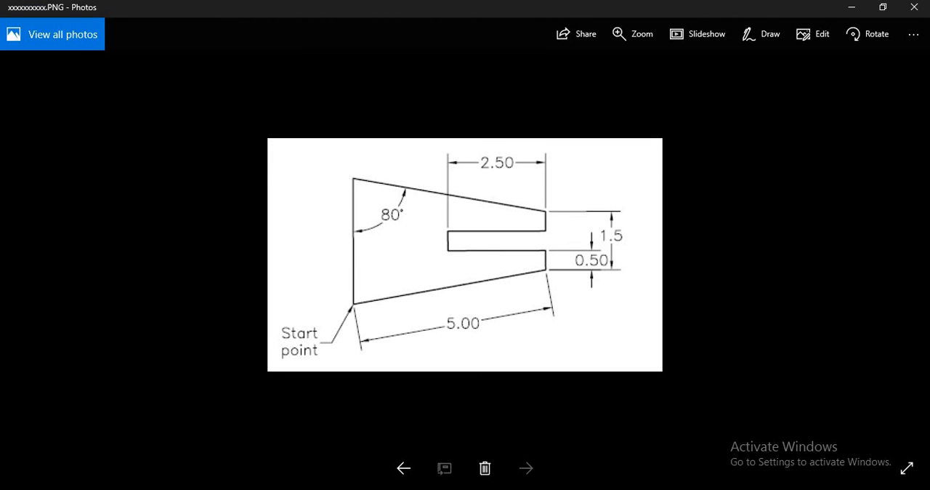
key(alt+Tab)
key(alt+Tab)
key(alt+Tab)
click(56, 44)
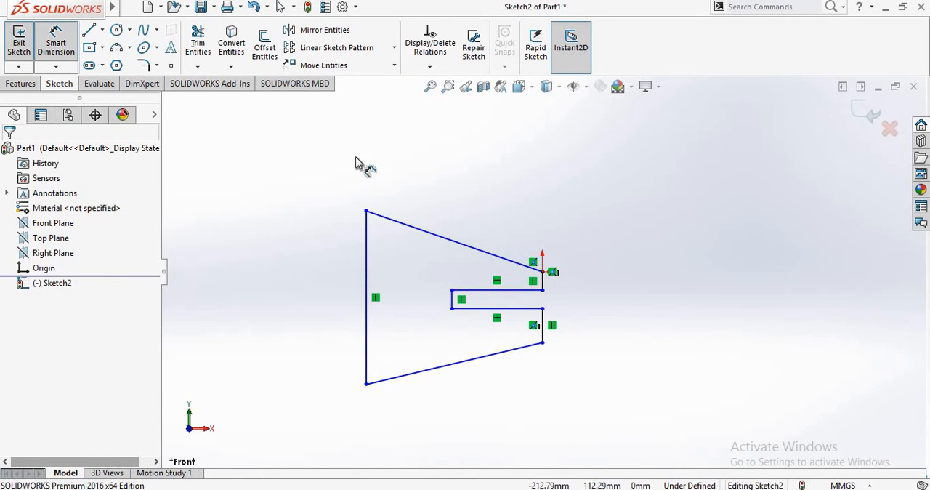
click(550, 286)
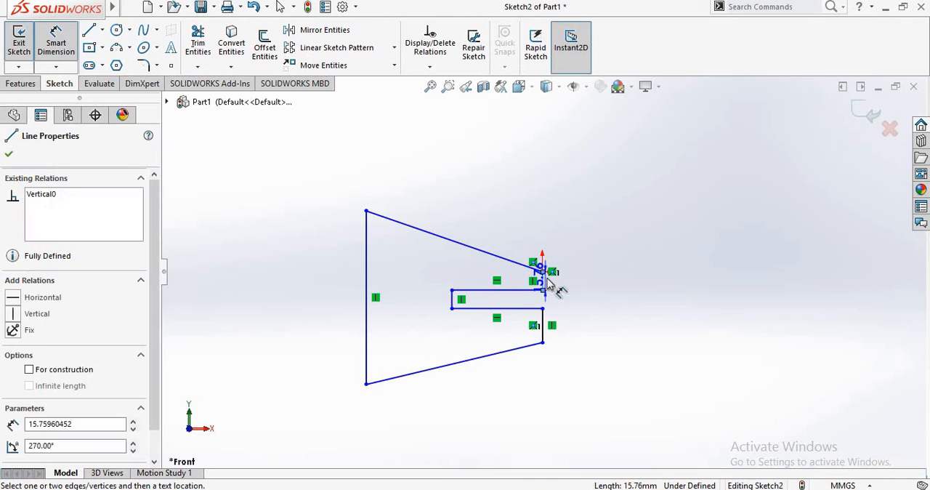
click(596, 290)
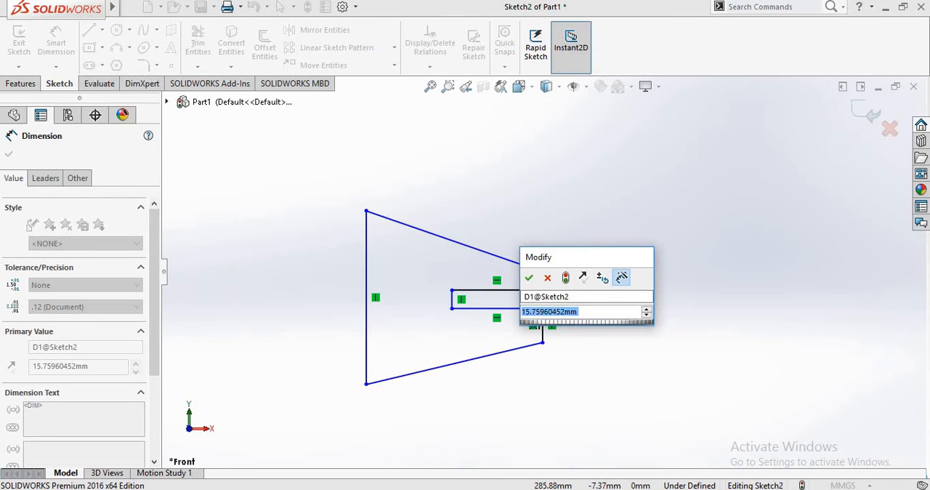
text(0.5)
key(Return)
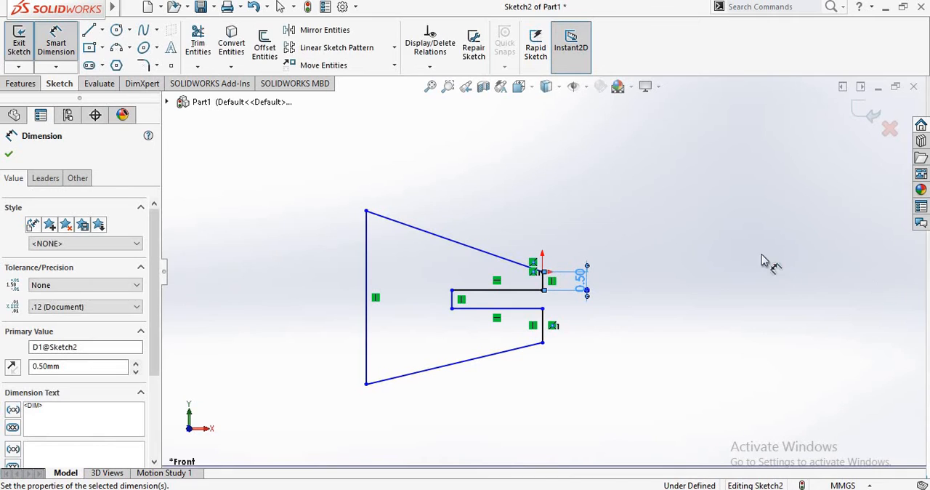
click(523, 357)
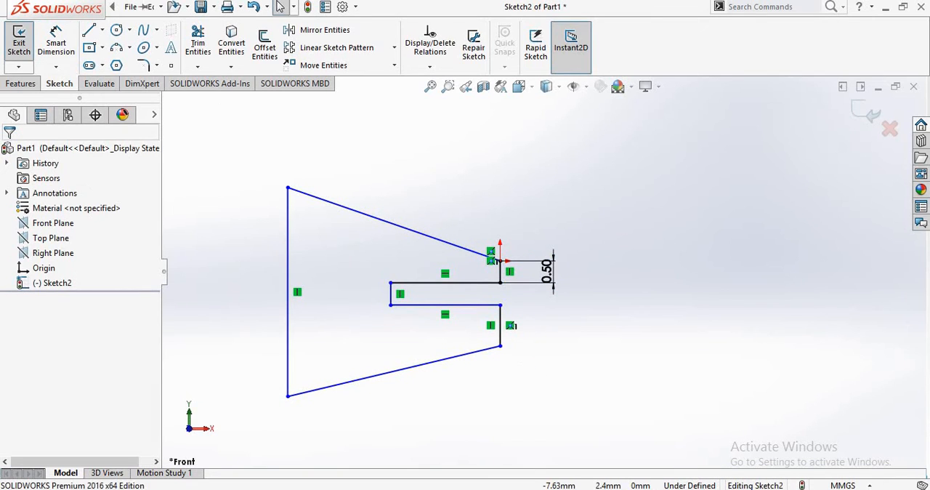
click(53, 45)
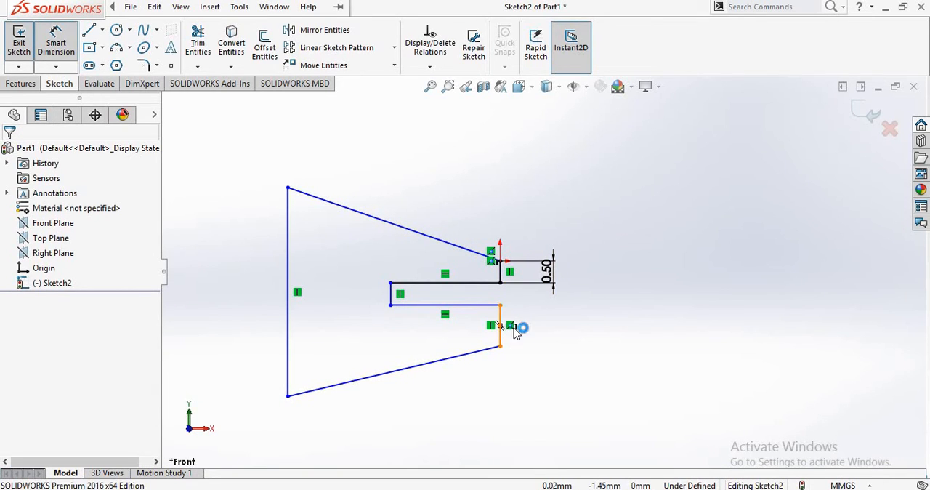
click(501, 327)
click(502, 336)
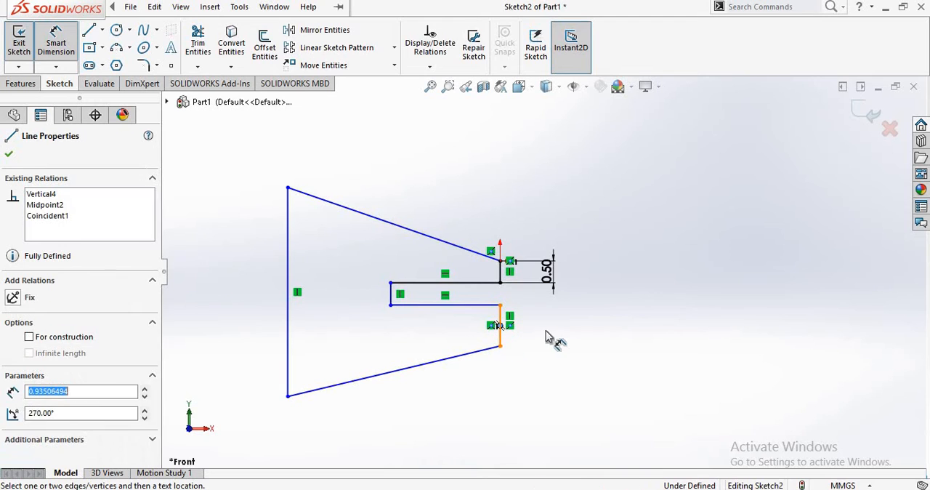
click(547, 330)
key(Escape)
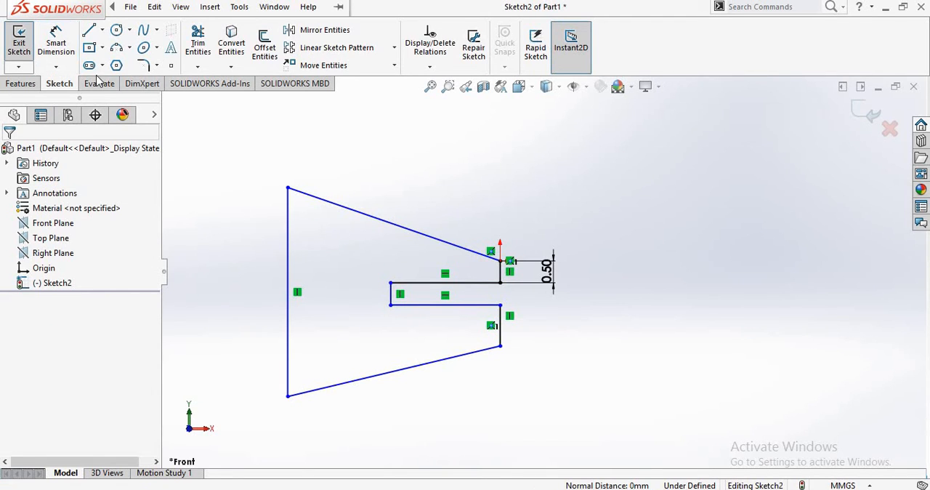
- Dimension the short vertical edge below the slot opening to 0.5 mm
click(56, 43)
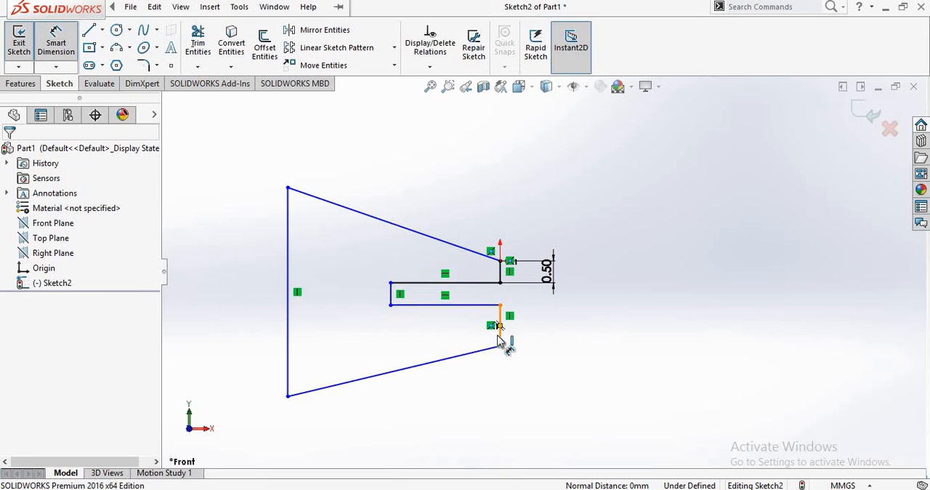
click(501, 336)
click(577, 335)
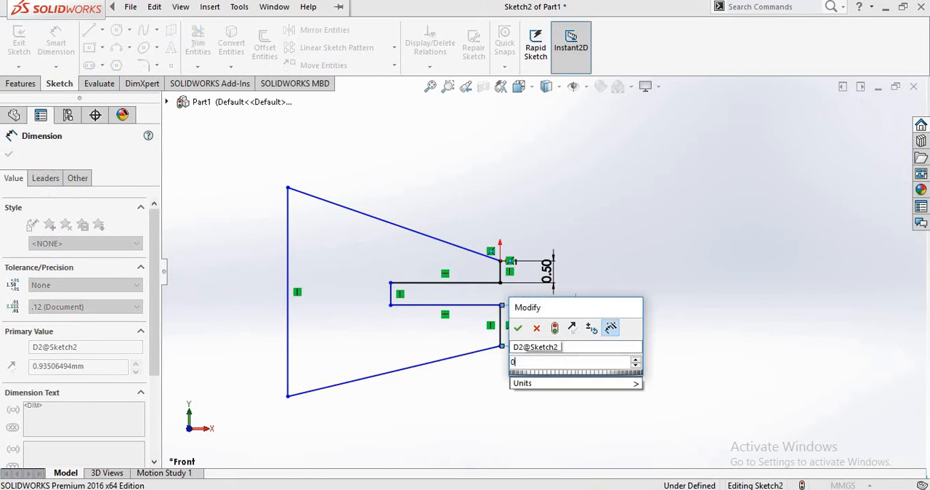
text(0.5)
key(Return)
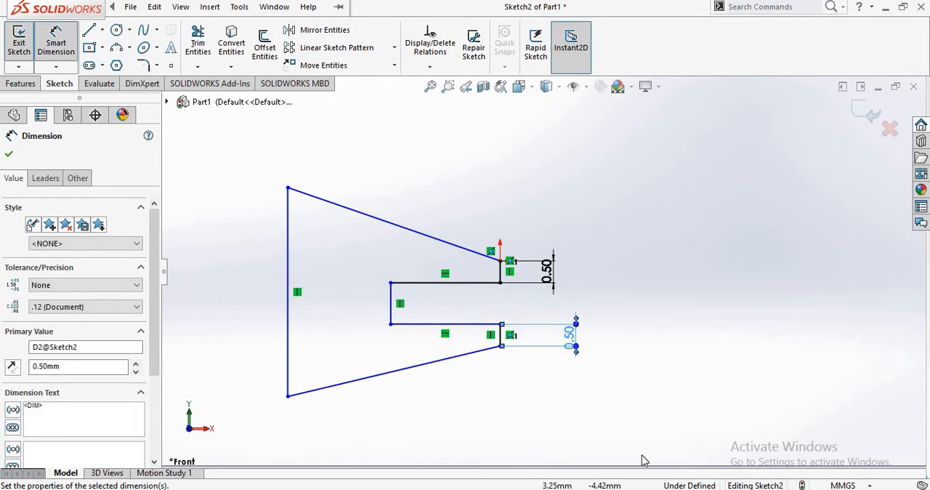
key(Escape)
- Dimension the vertical edge at the slot's closed end to 0.5 mm
click(56, 44)
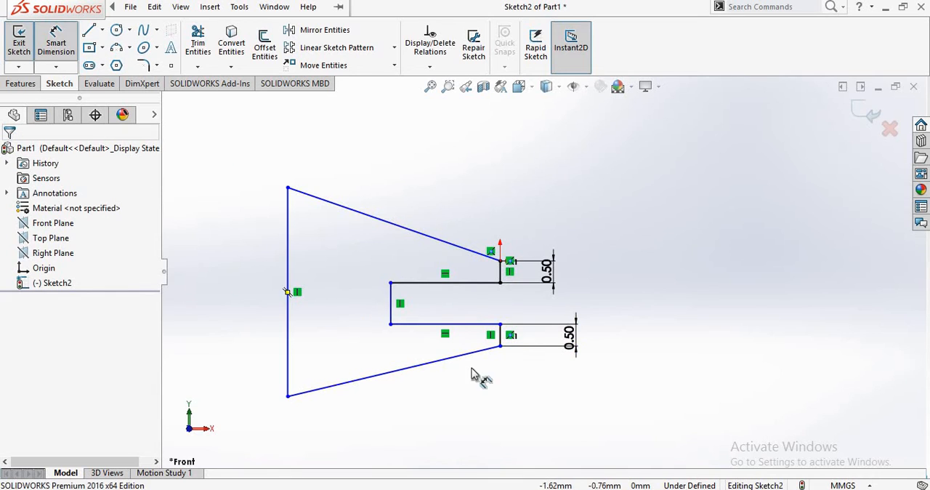
click(392, 320)
click(429, 306)
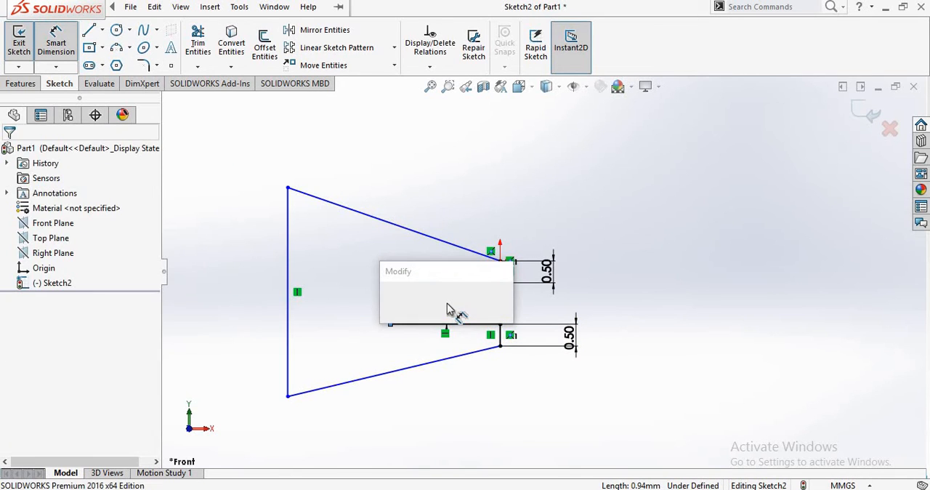
text(0.5)
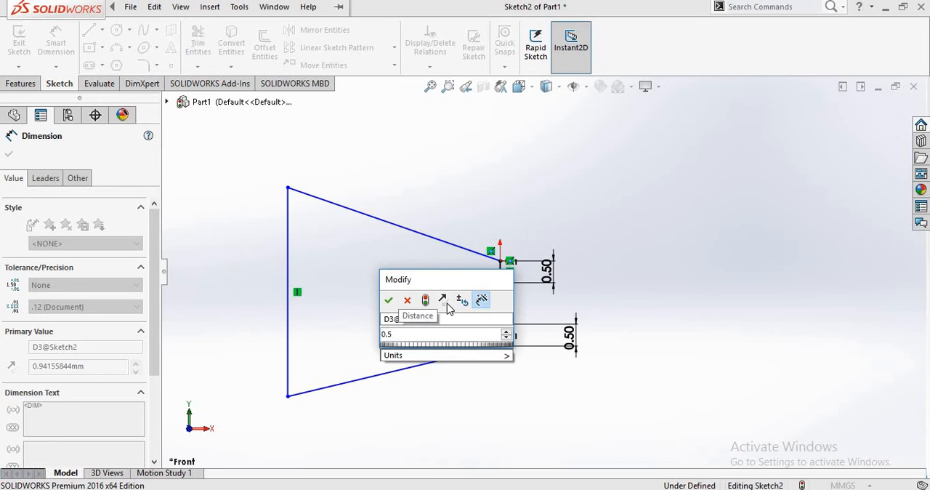
key(Return)
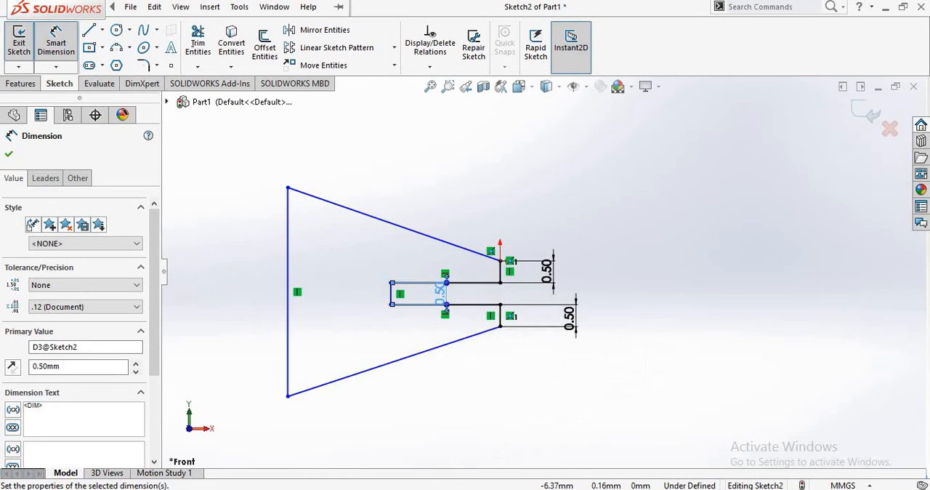
- Dimension the slot's upper horizontal edge to 2.5 mm and check the reference image in Photos for the remaining dimensions
click(408, 283)
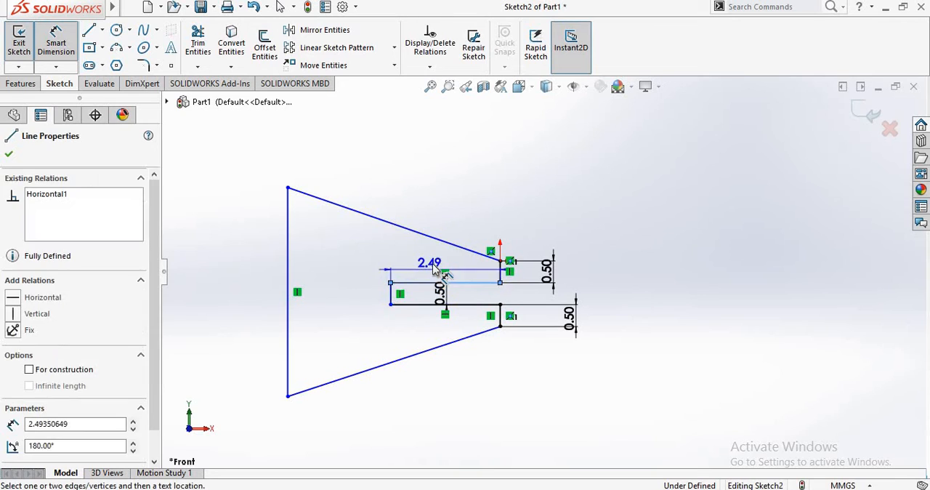
click(434, 267)
text(2.5)
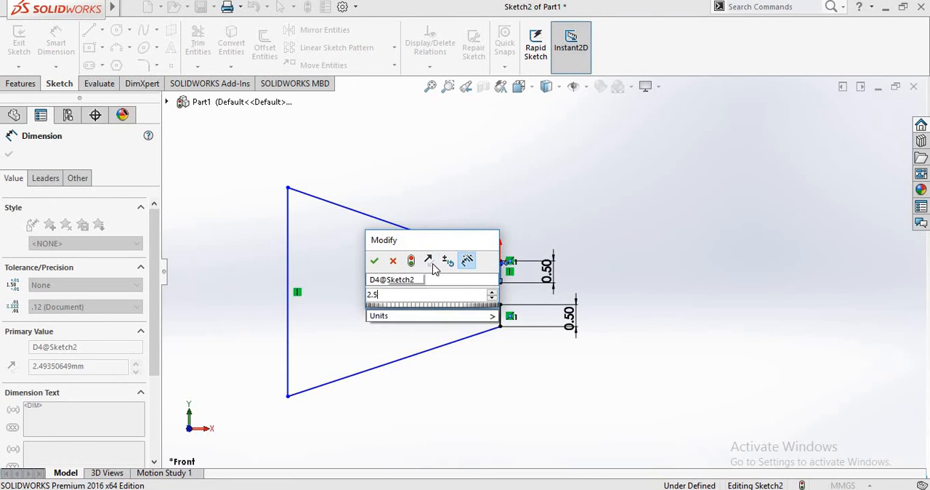
key(Return)
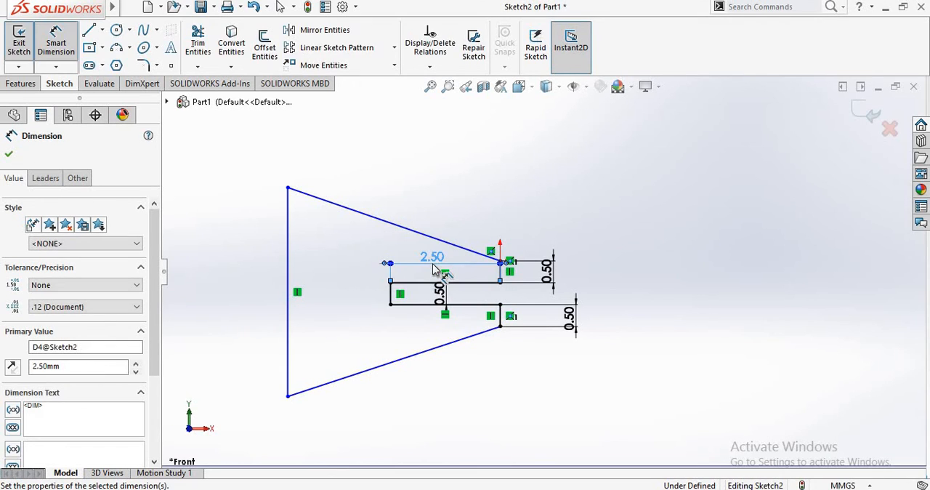
key(Escape)
key(alt+Tab)
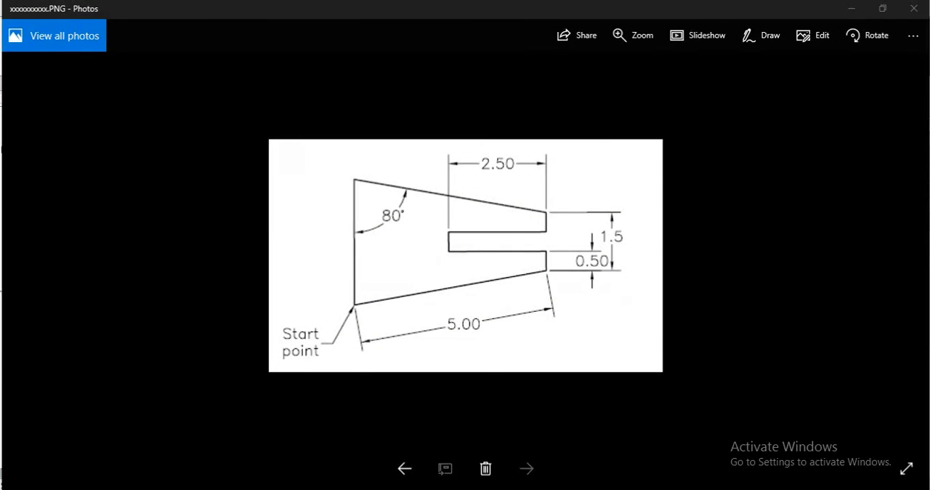
key(alt+Tab)
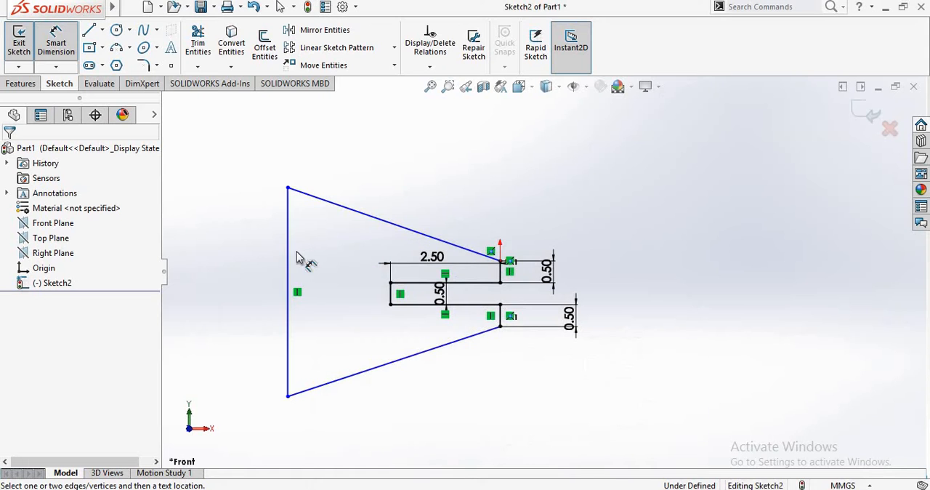
- Dimension the lower slanted edge along its length to 5 mm
click(386, 365)
click(419, 396)
text(5)
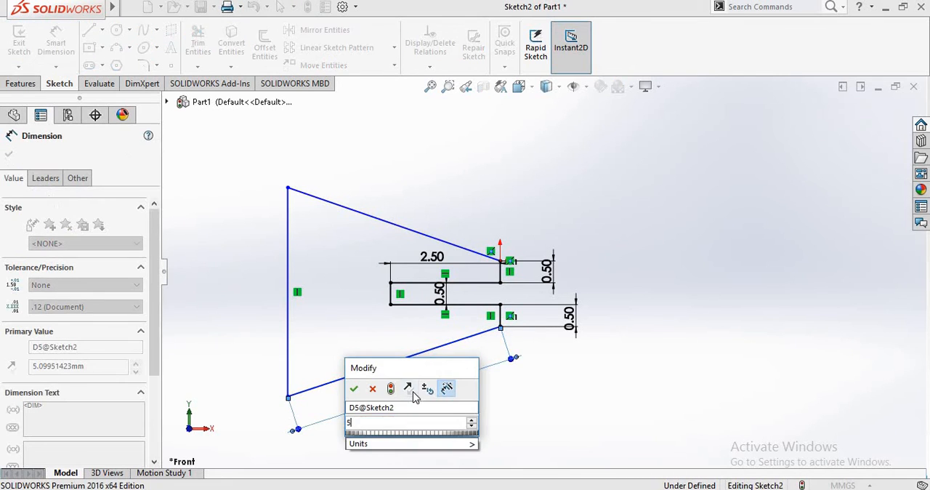
key(Return)
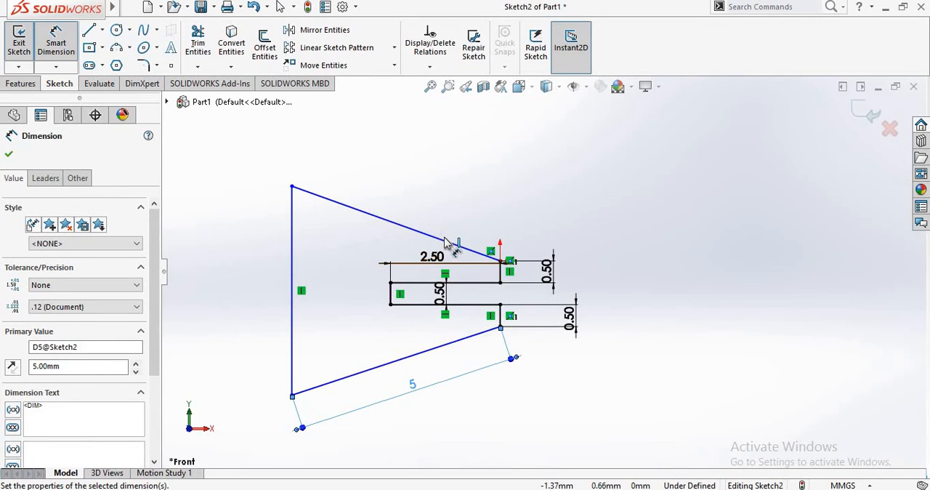
- Try a horizontal dimension across the upper slanted edge and undo it
click(446, 242)
click(438, 181)
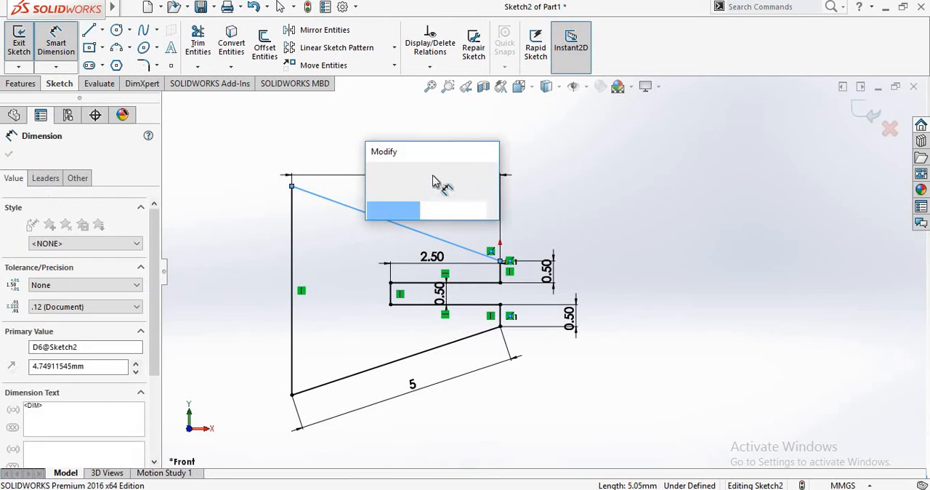
key(Return)
key(Escape)
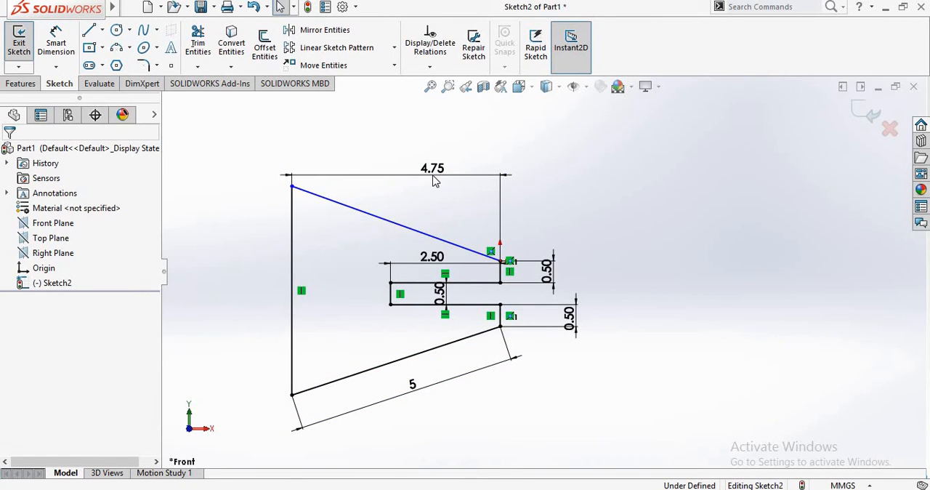
key(ctrl+z)
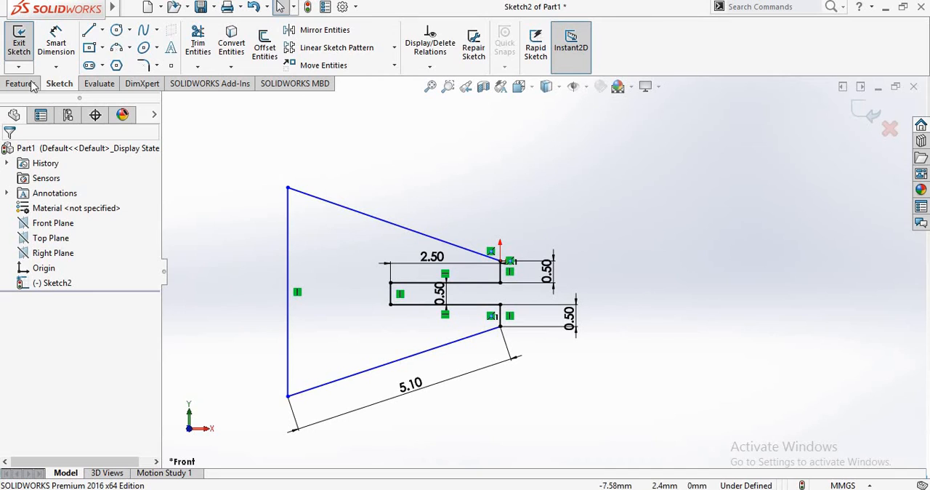
- Set the lower slanted edge's length dimension to 5 mm again
click(408, 387)
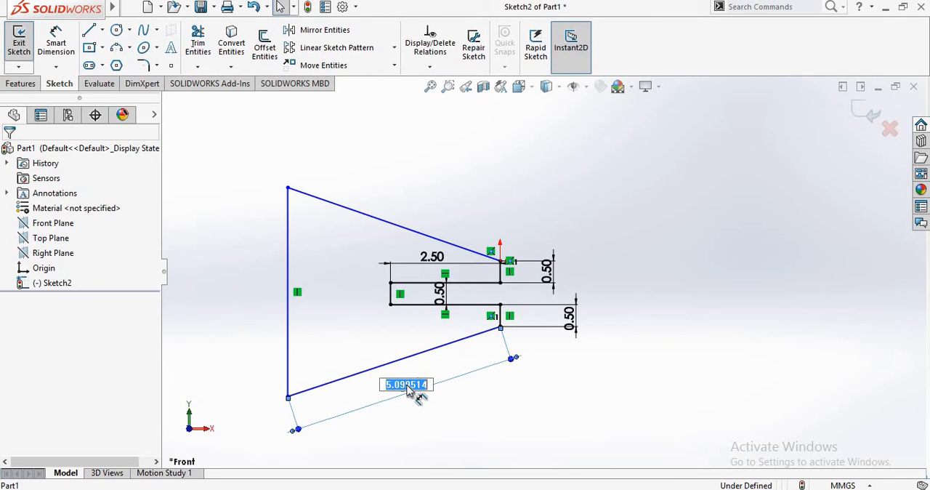
text(5)
key(Return)
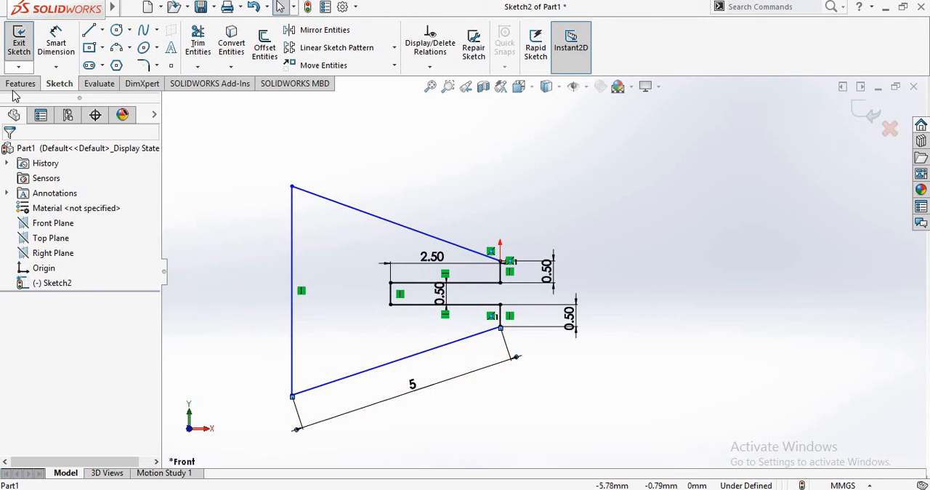
- Dimension the upper slanted edge along its length to 5 mm and check the reference image in Photos for the remaining angle
click(61, 46)
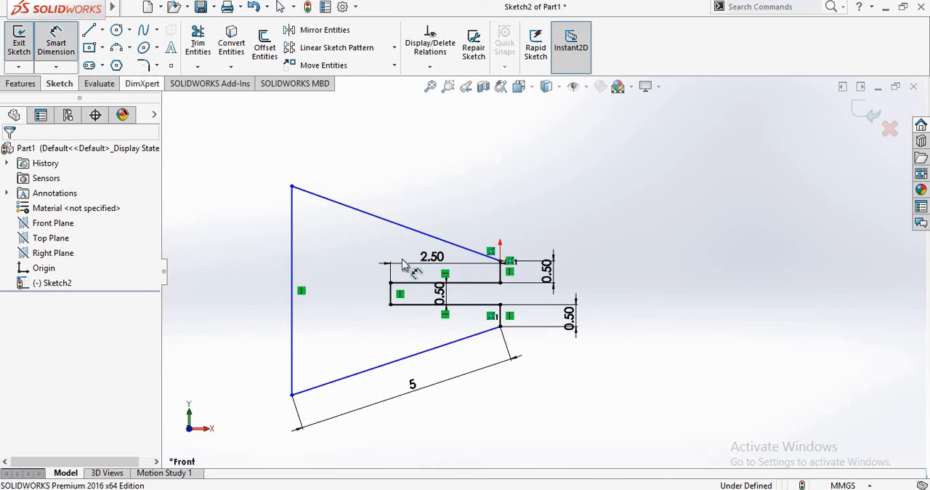
click(369, 215)
click(420, 211)
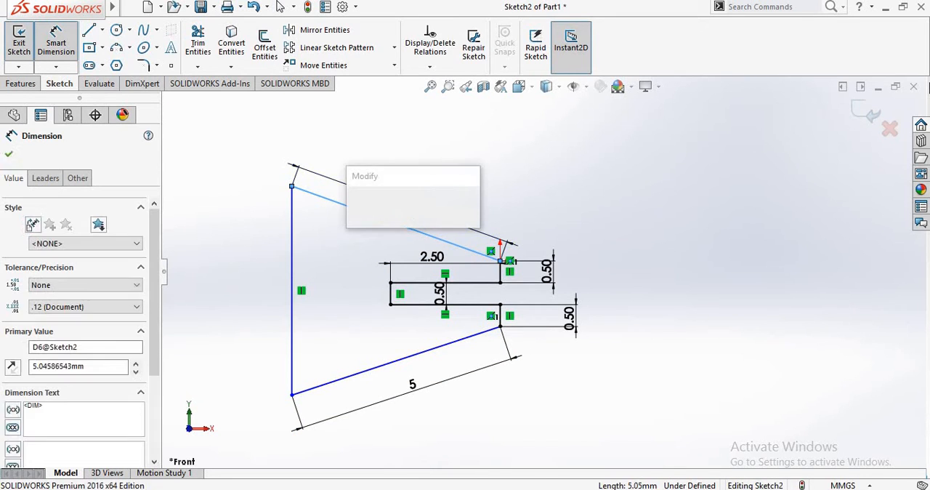
text(5)
key(Return)
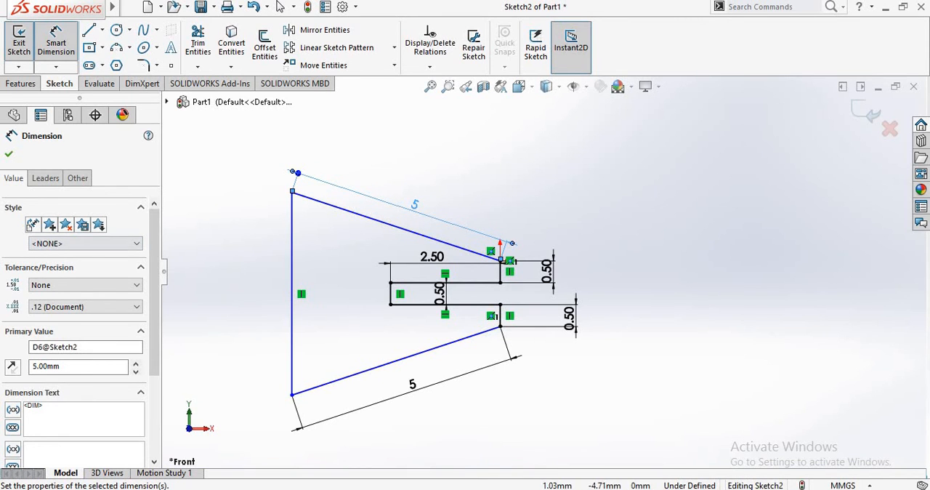
key(alt+Tab)
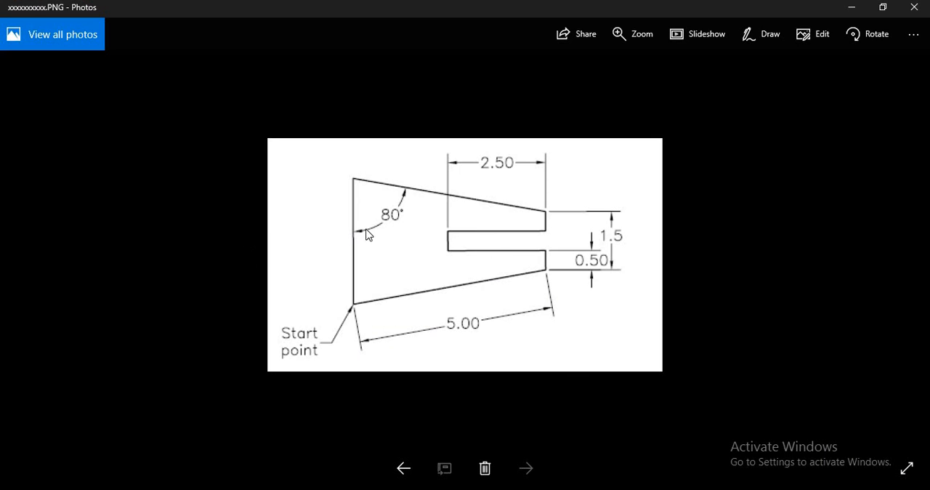
key(alt+Tab)
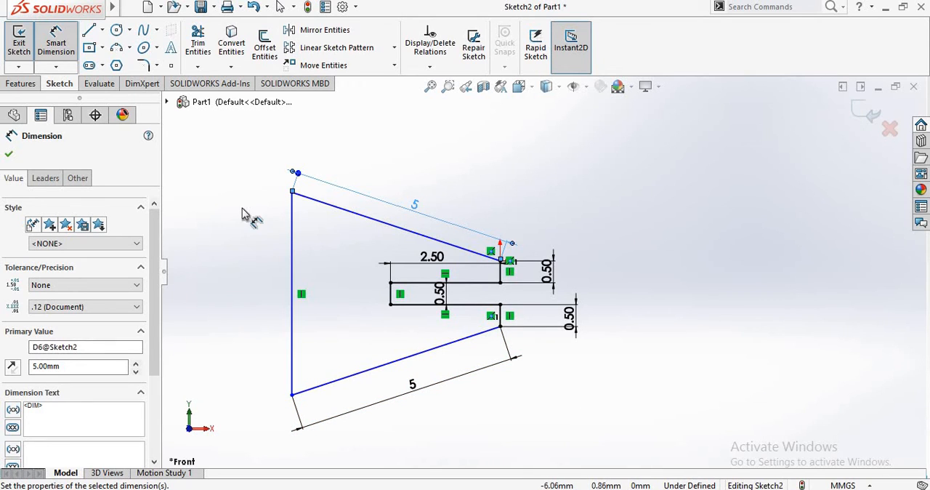
click(293, 197)
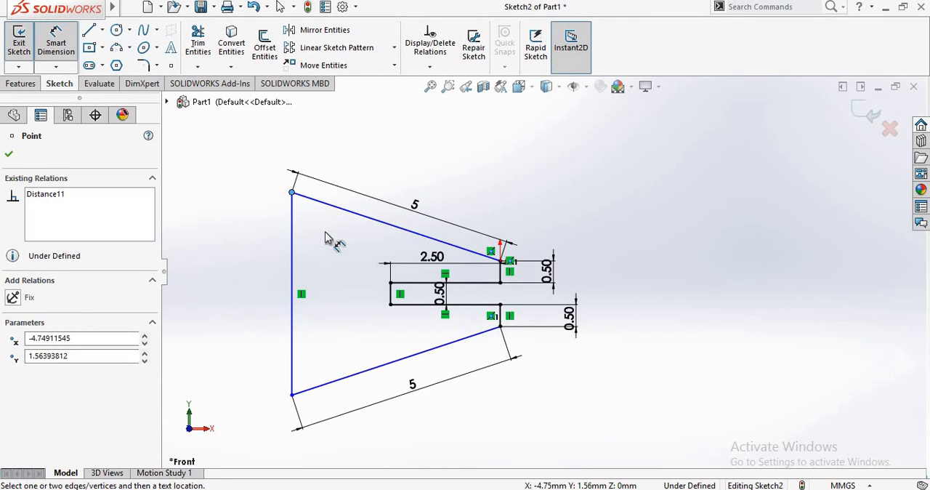
key(Escape)
key(Escape)
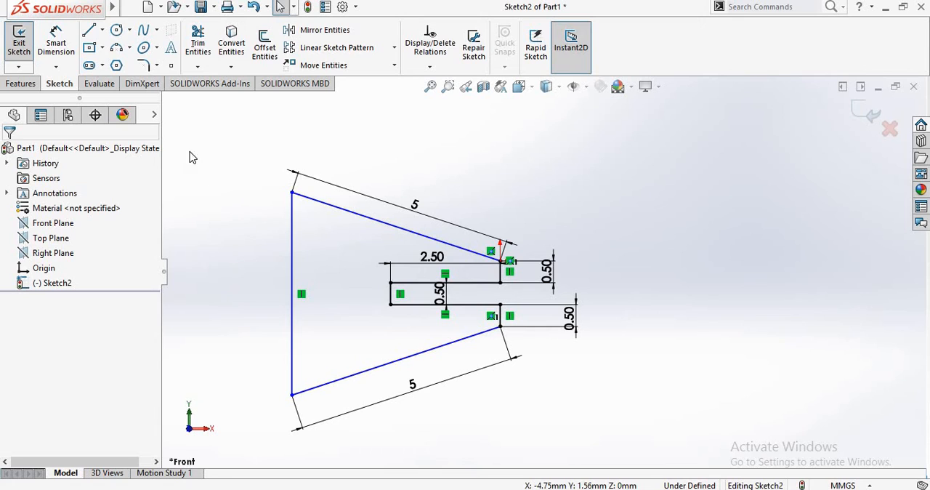
- Dimension the angle between the long vertical edge and the upper slanted edge to 80°
click(72, 46)
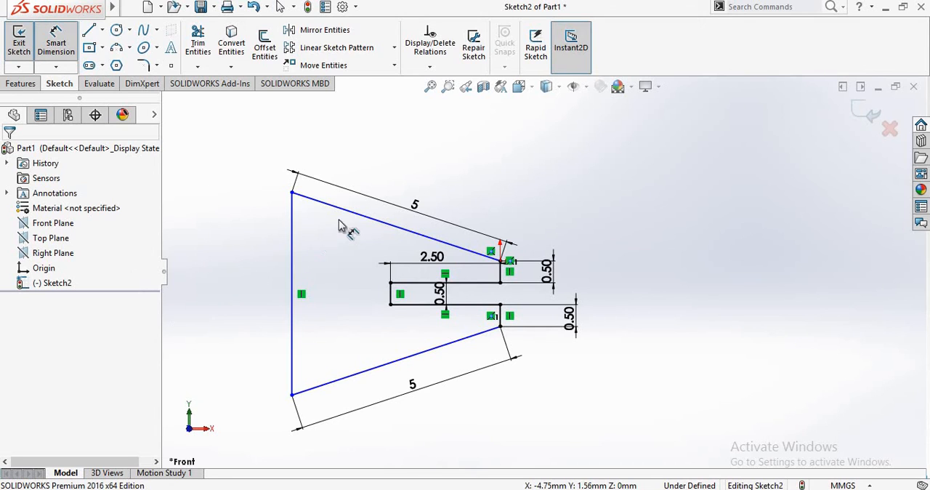
click(291, 224)
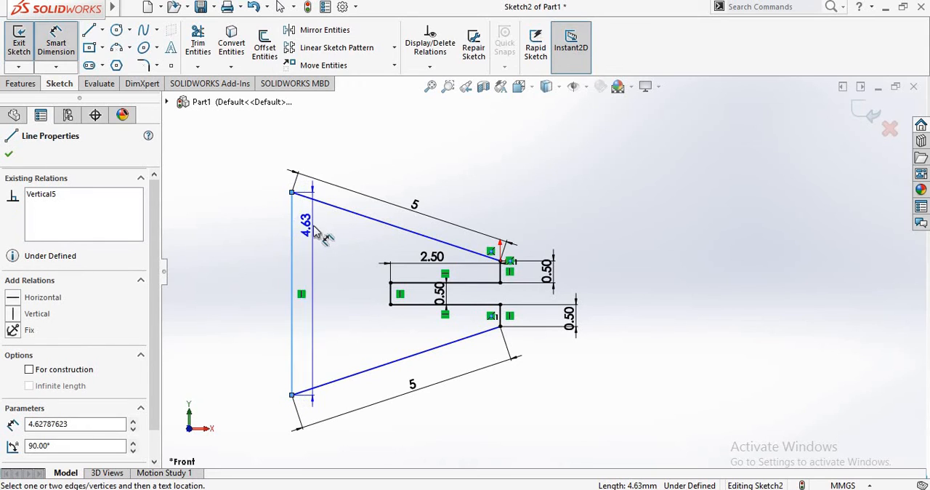
click(331, 204)
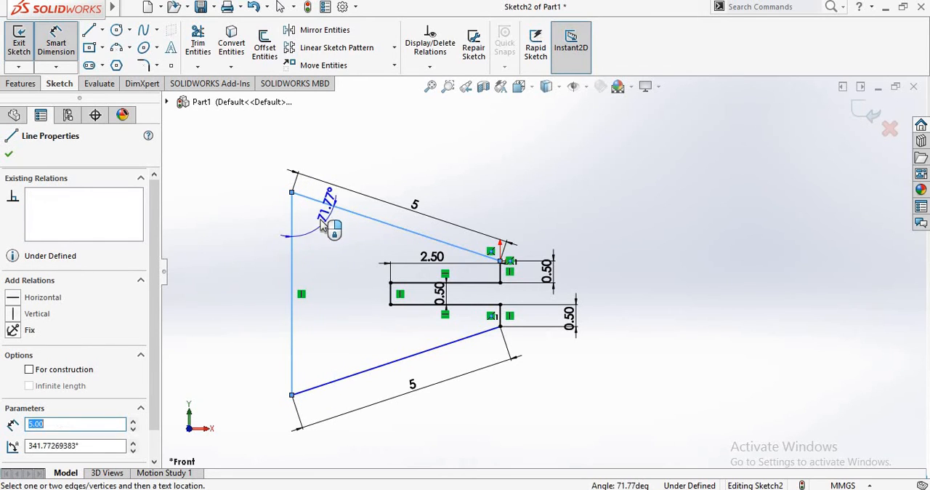
click(323, 233)
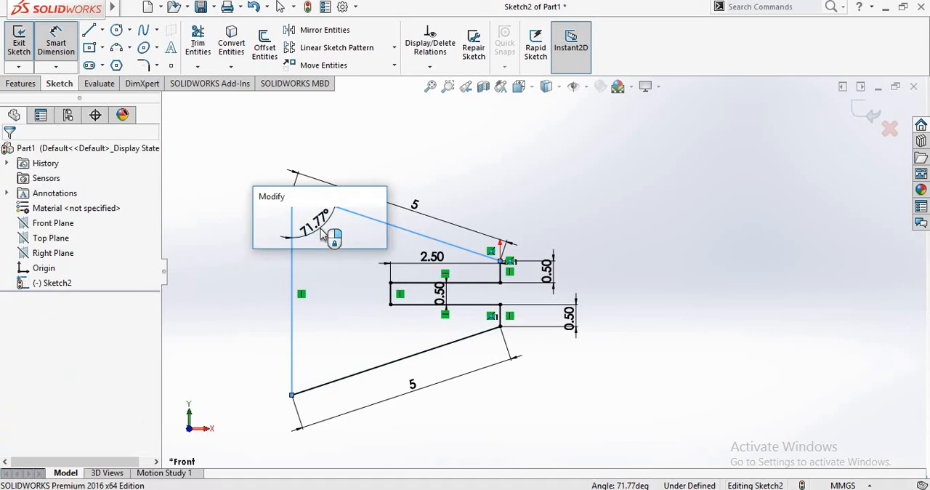
key(alt+Tab)
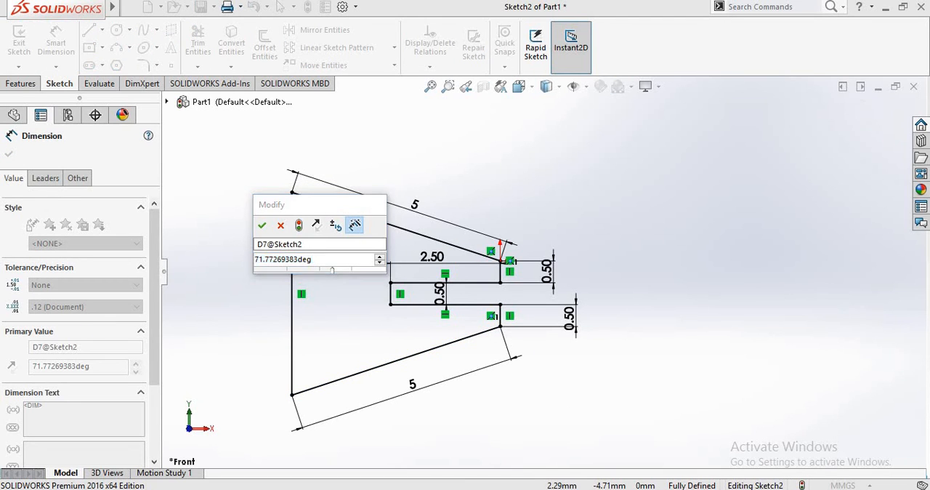
key(alt+Tab)
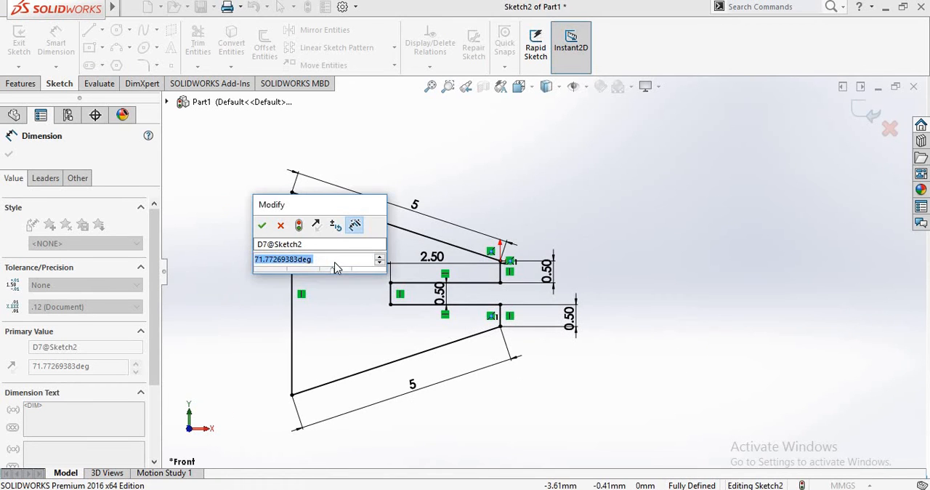
text(80)
key(Return)
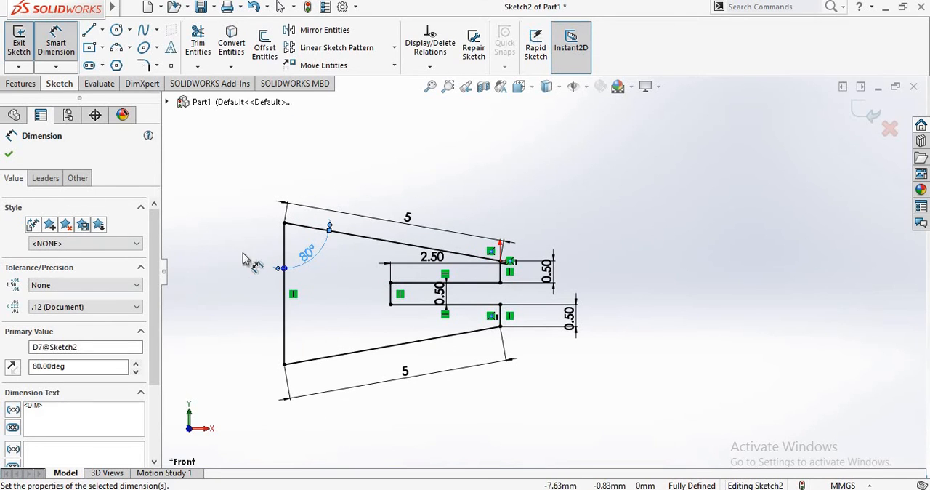
- Try to dimension the angle between the lower slanted edge and the long vertical edge, and cancel the dimension
click(341, 354)
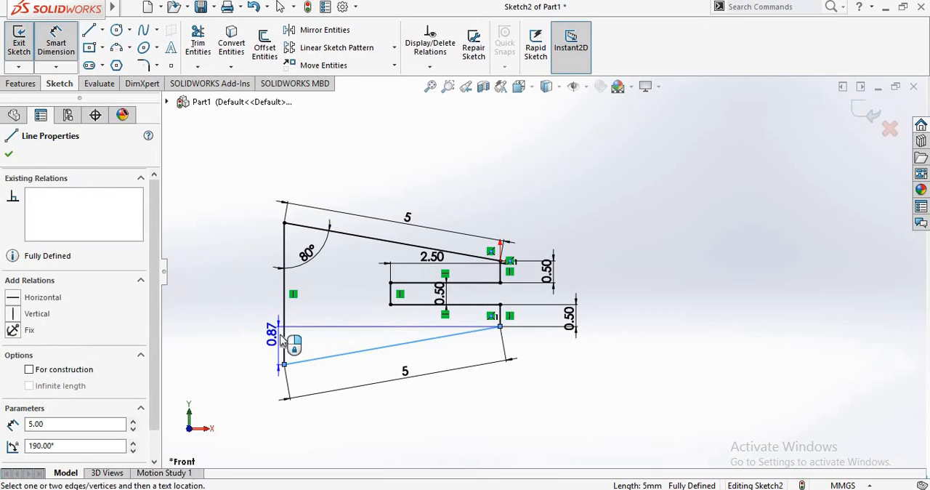
click(285, 339)
click(323, 328)
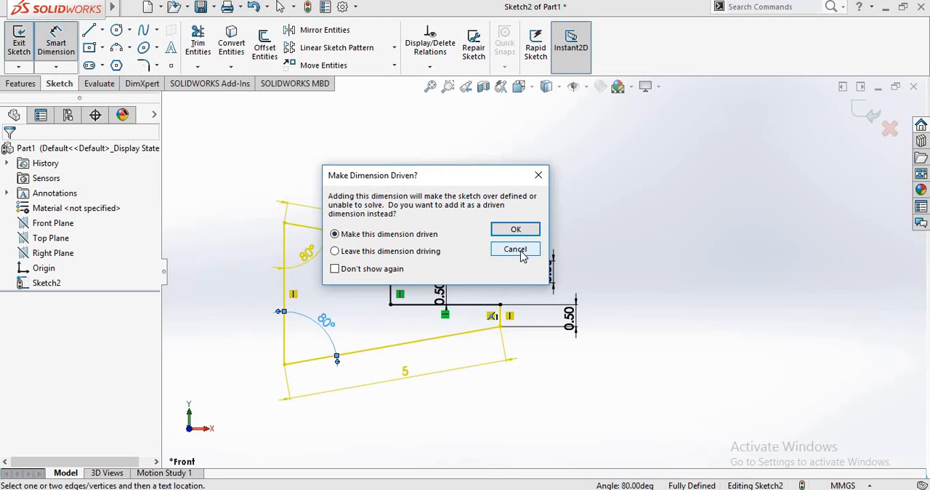
click(516, 249)
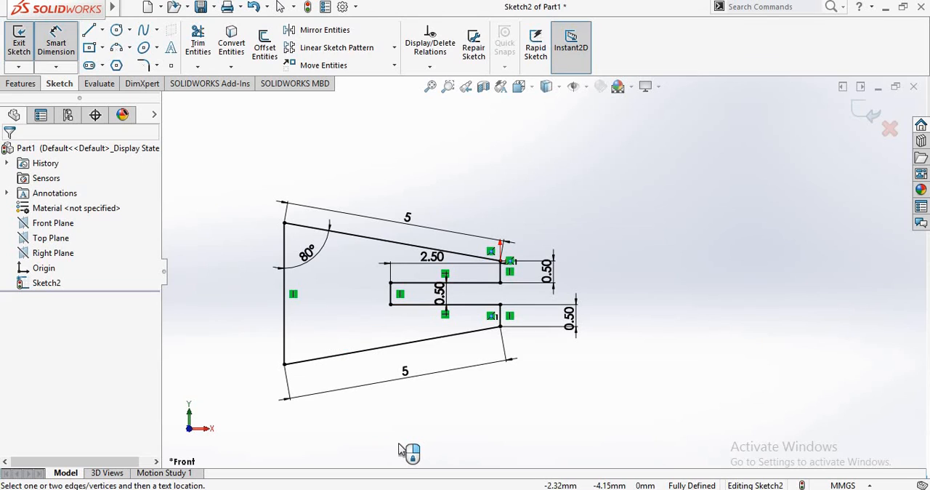
key(Escape)
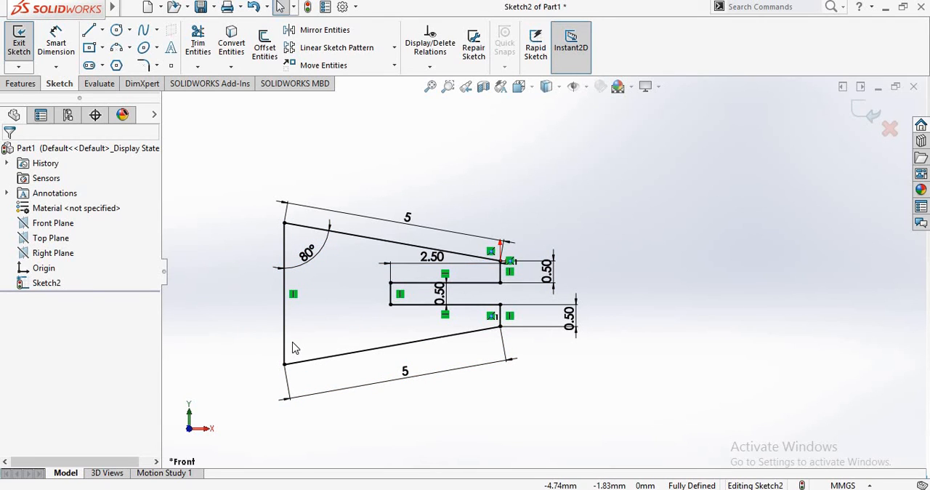
- Add the angle between the lower slanted edge and the long vertical edge as a driven dimension
click(73, 41)
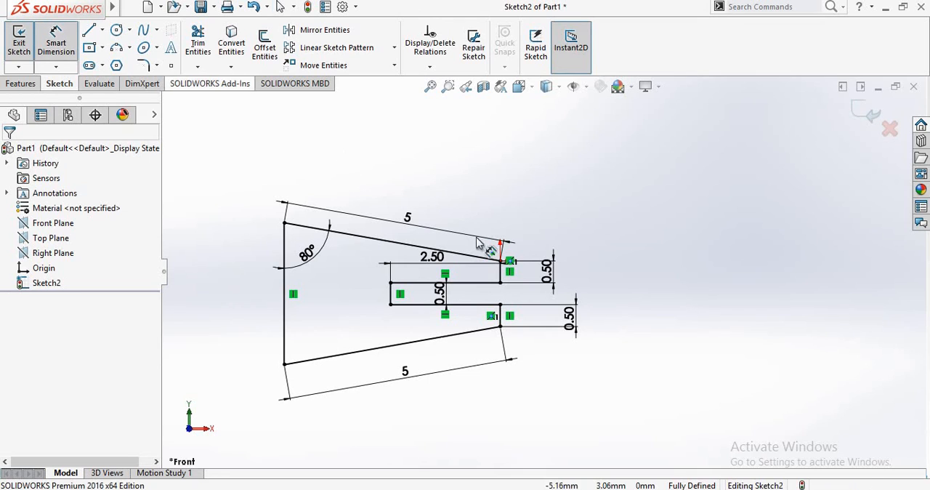
click(333, 361)
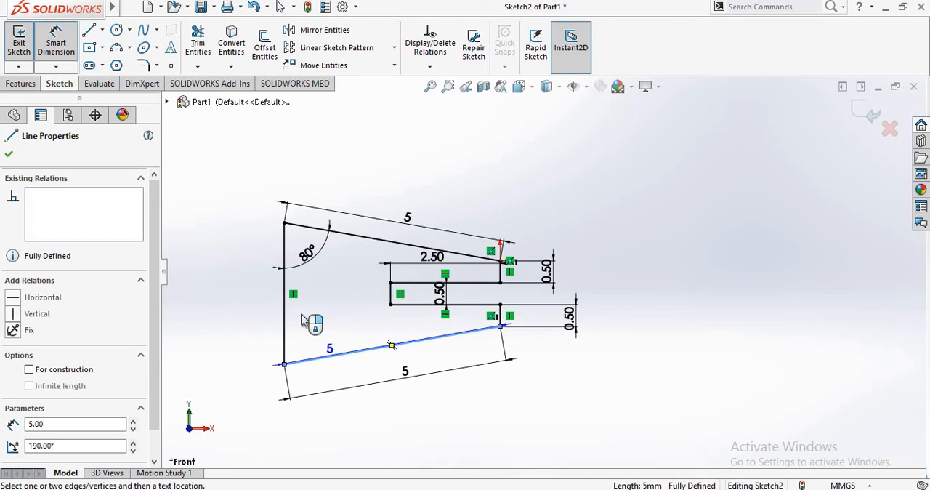
click(285, 300)
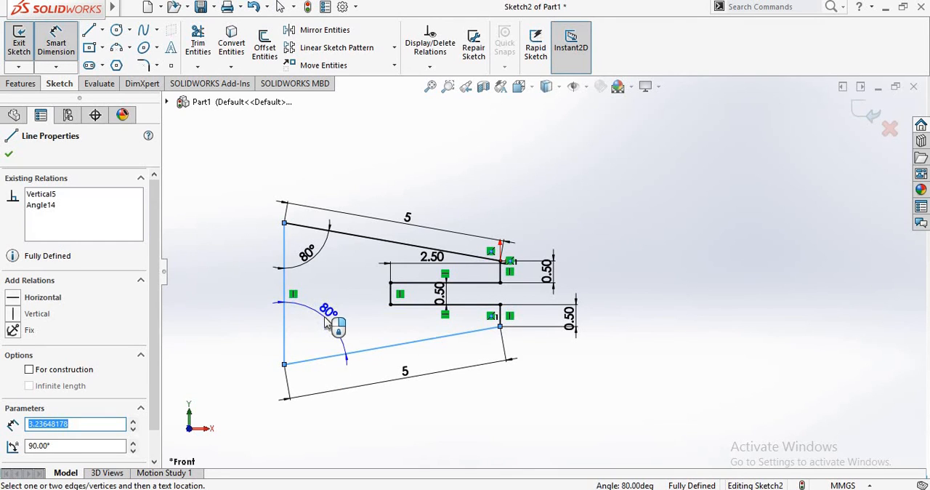
click(325, 318)
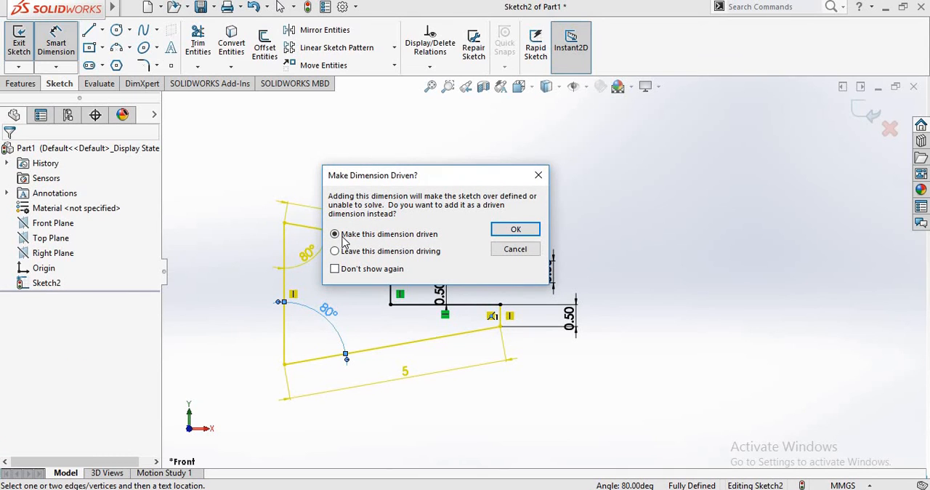
drag(455, 182, 481, 184)
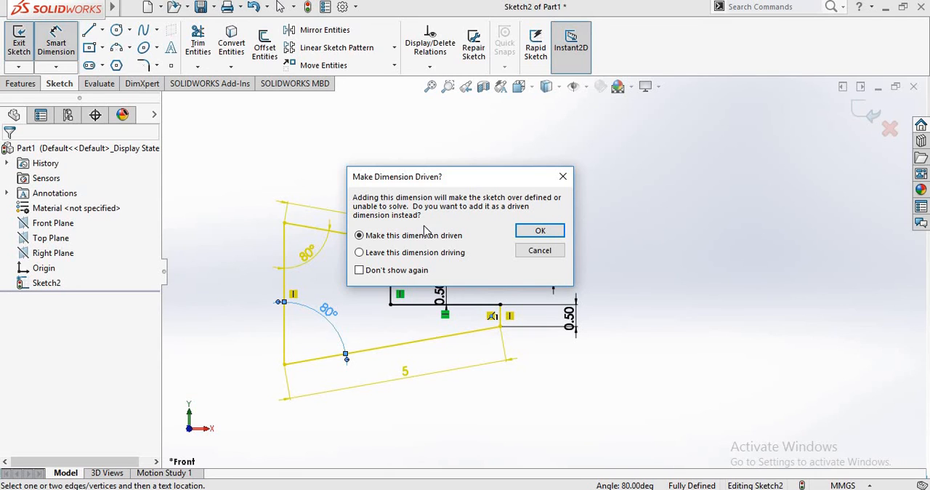
click(534, 234)
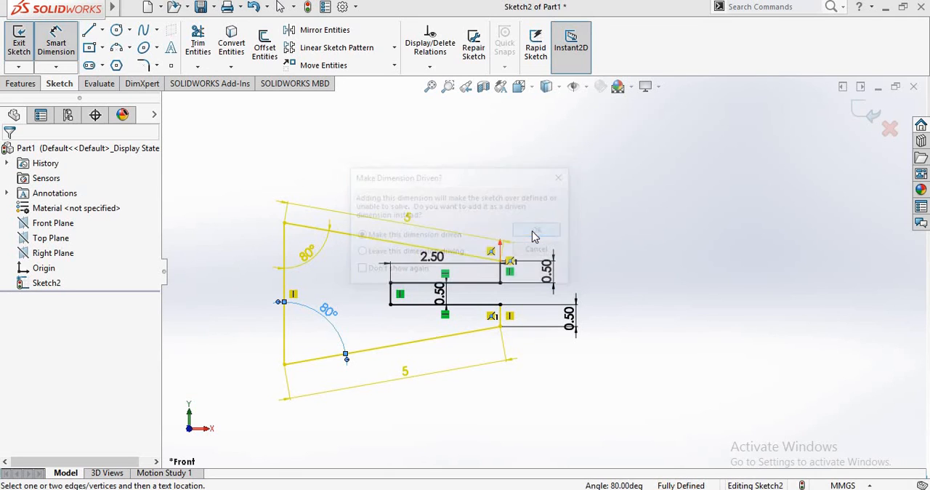
click(669, 353)
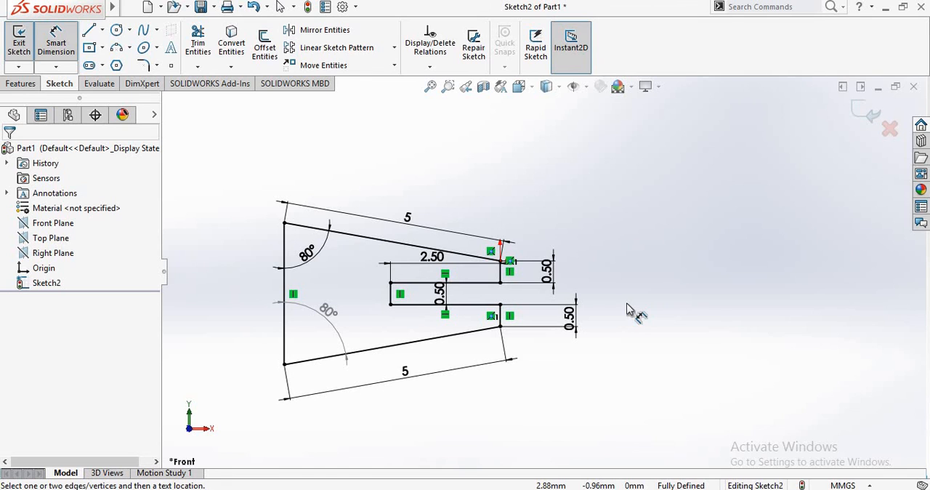
- Try to edit the driven angle dimension at the lower corner, and delete that dimension
double_click(327, 322)
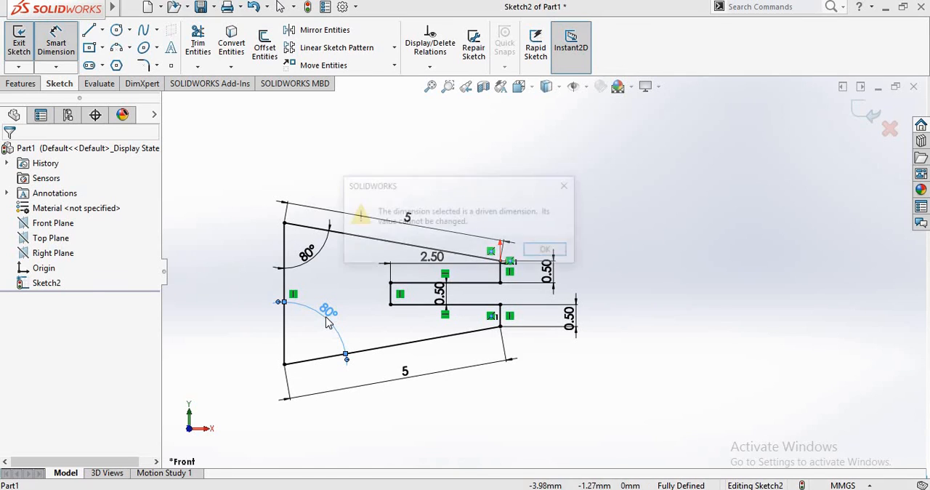
click(548, 250)
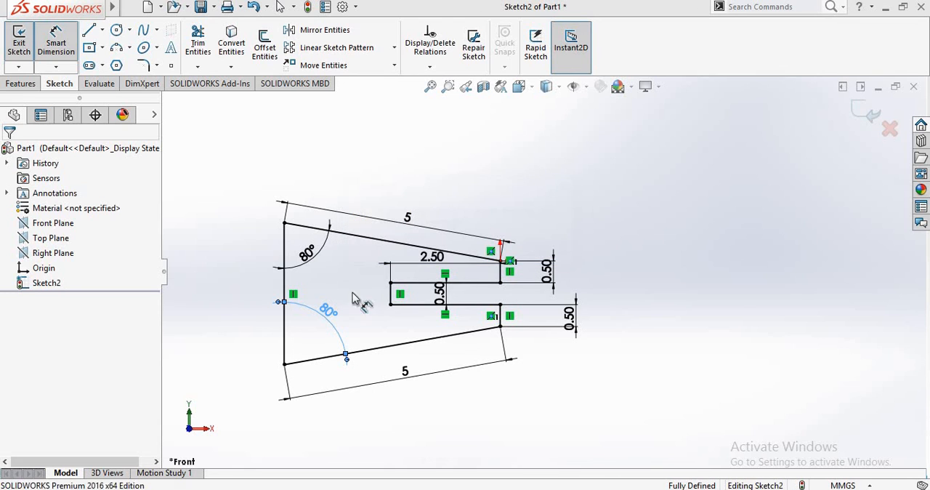
click(331, 312)
key(Delete)
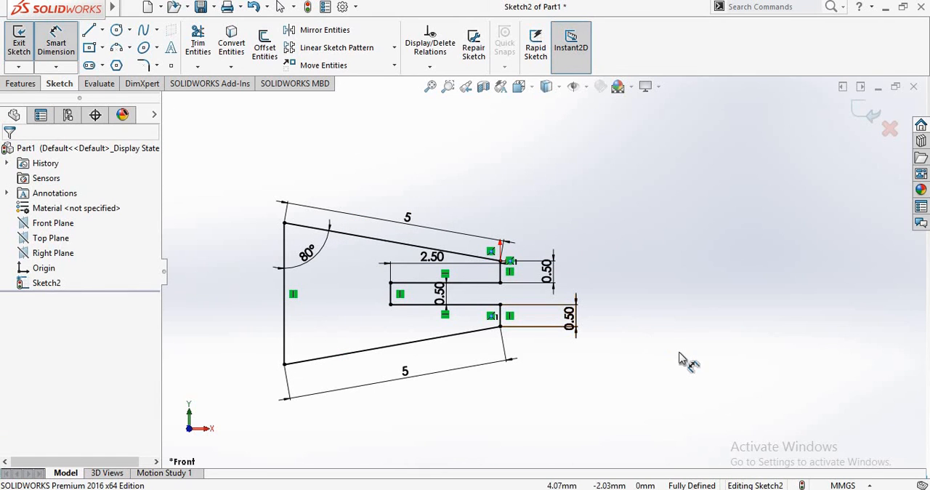